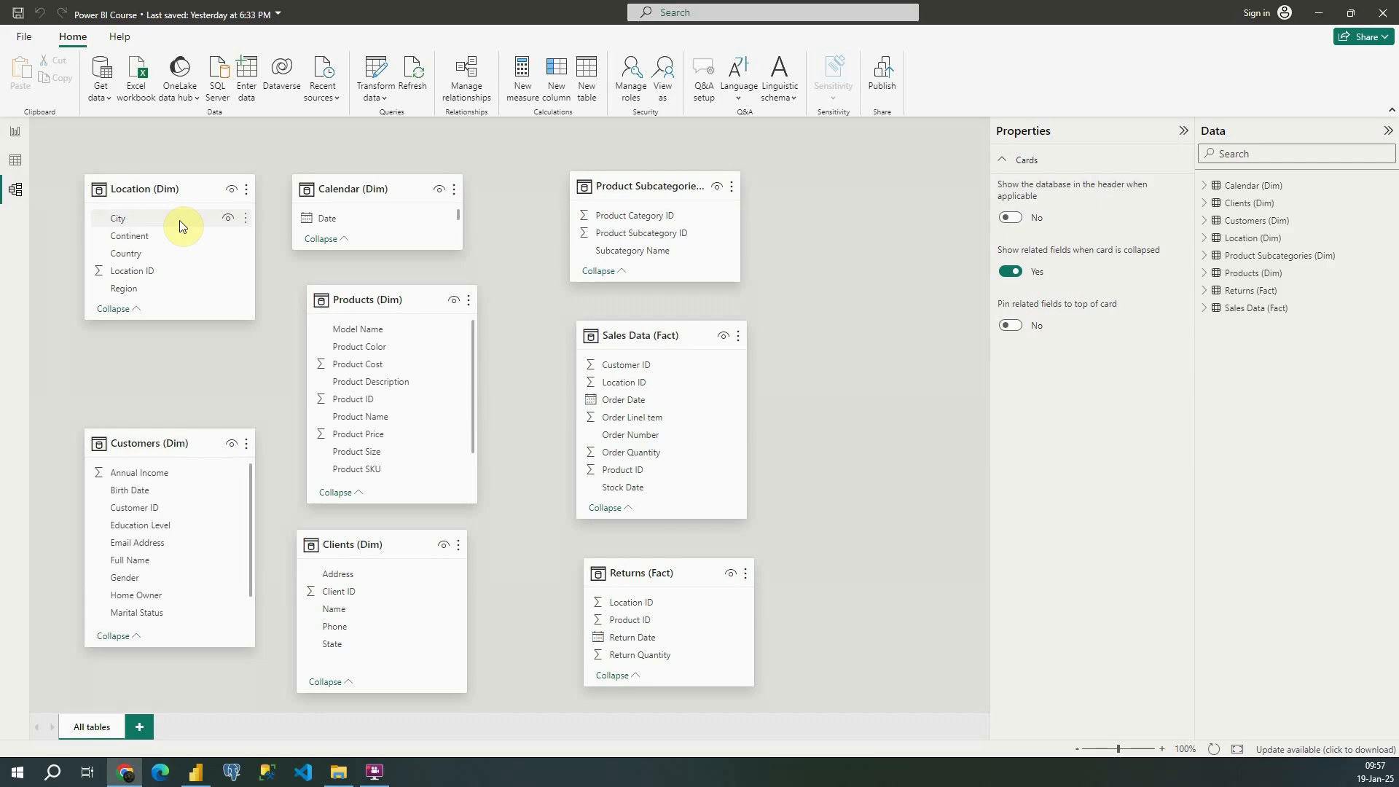
In the report view, insert a table visual listing Continent from Location (Dim), and resize it into a wide, short box.
click(14, 138)
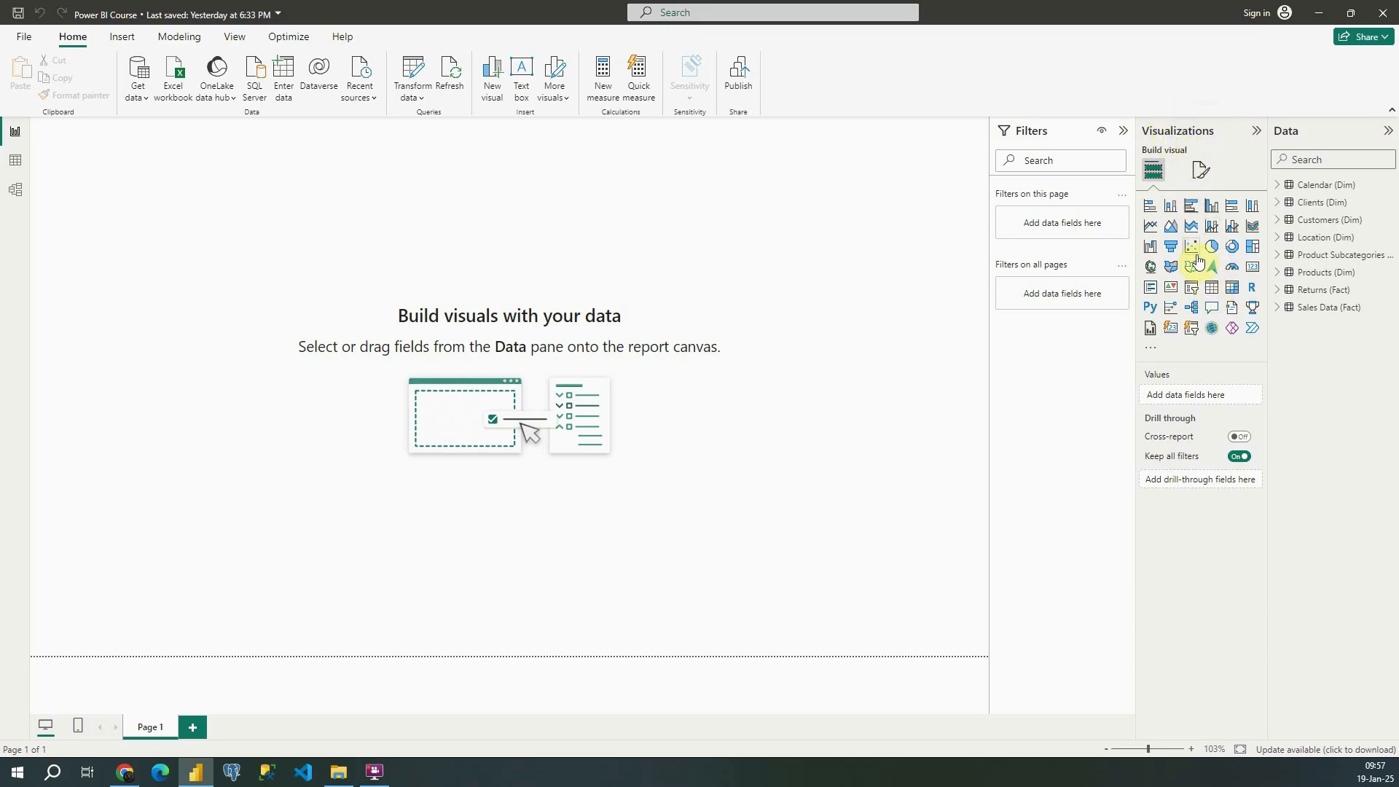
click(1212, 287)
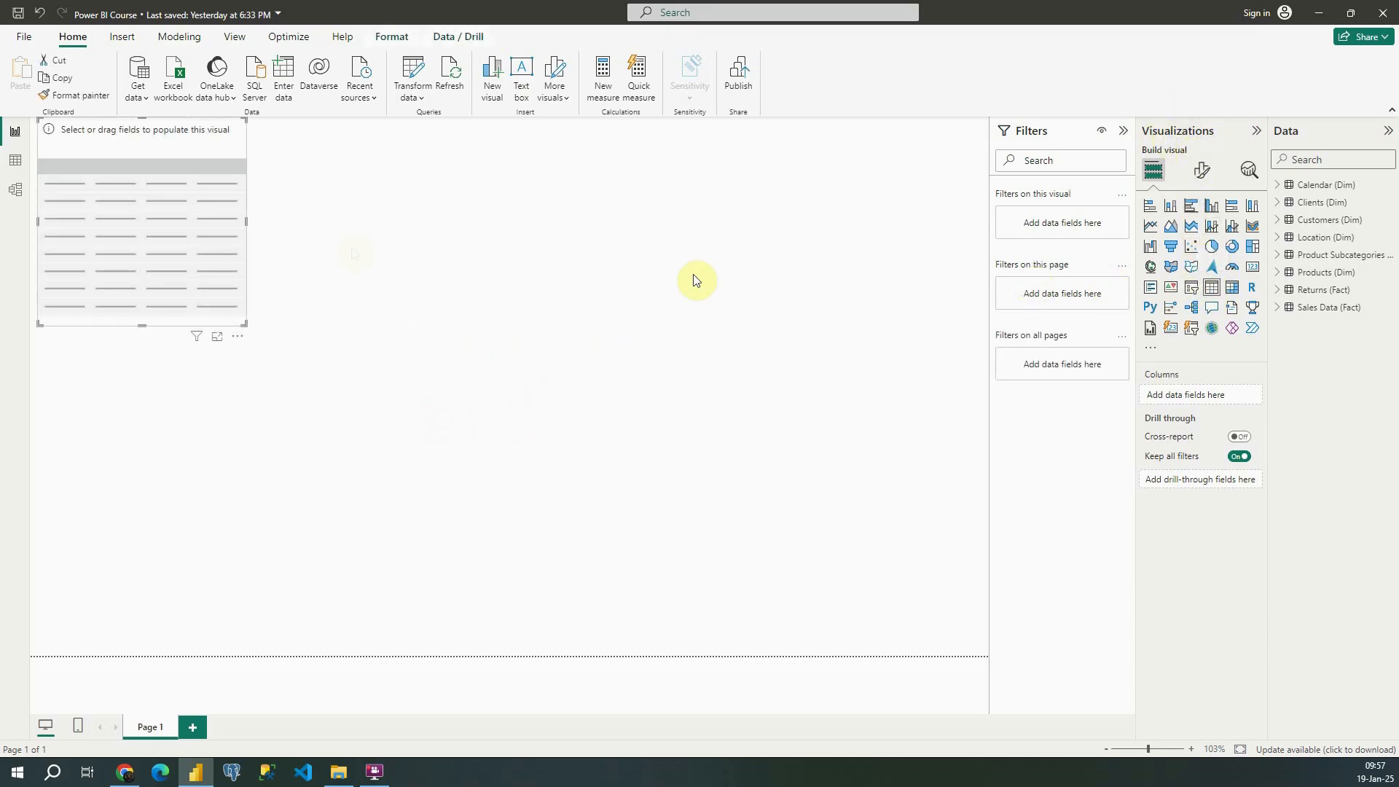
drag(245, 325, 386, 415)
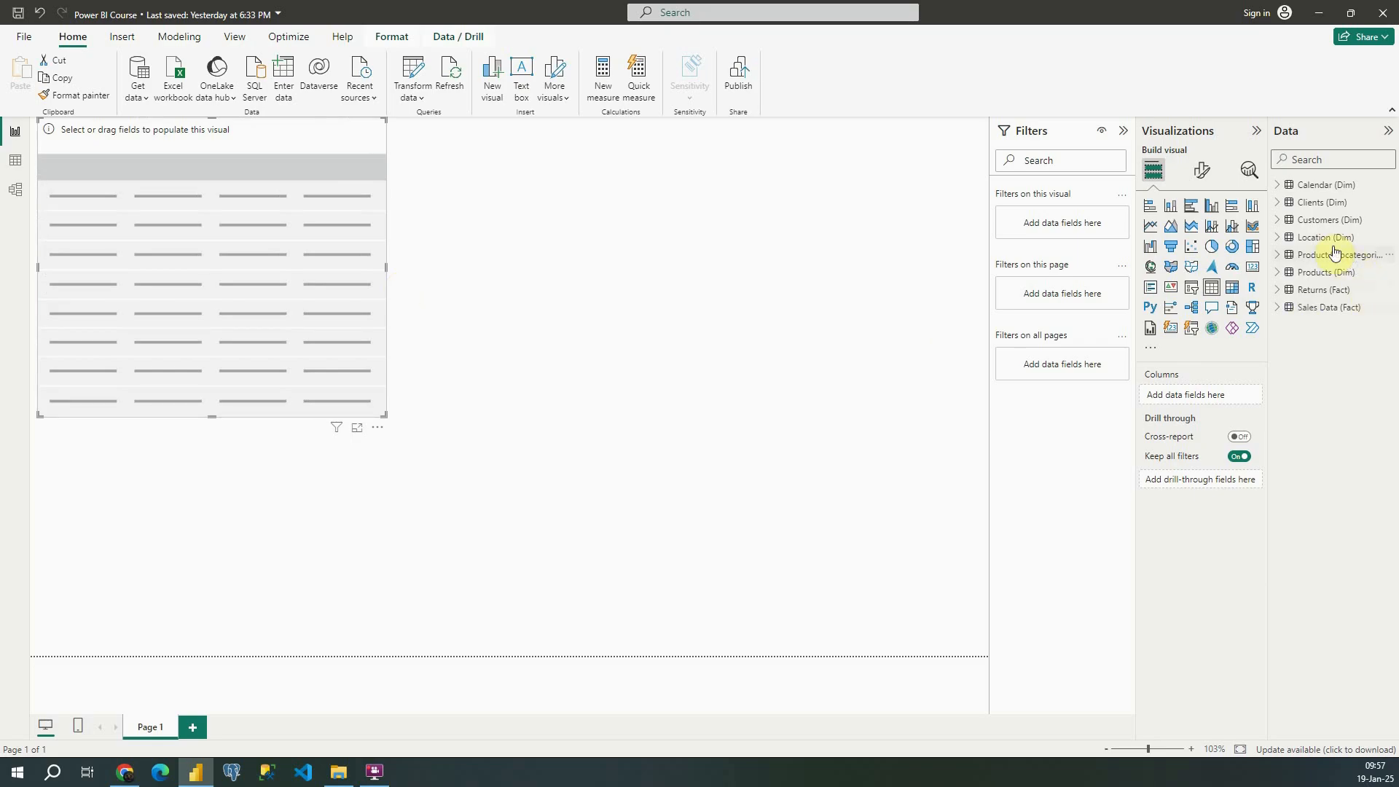
click(1282, 243)
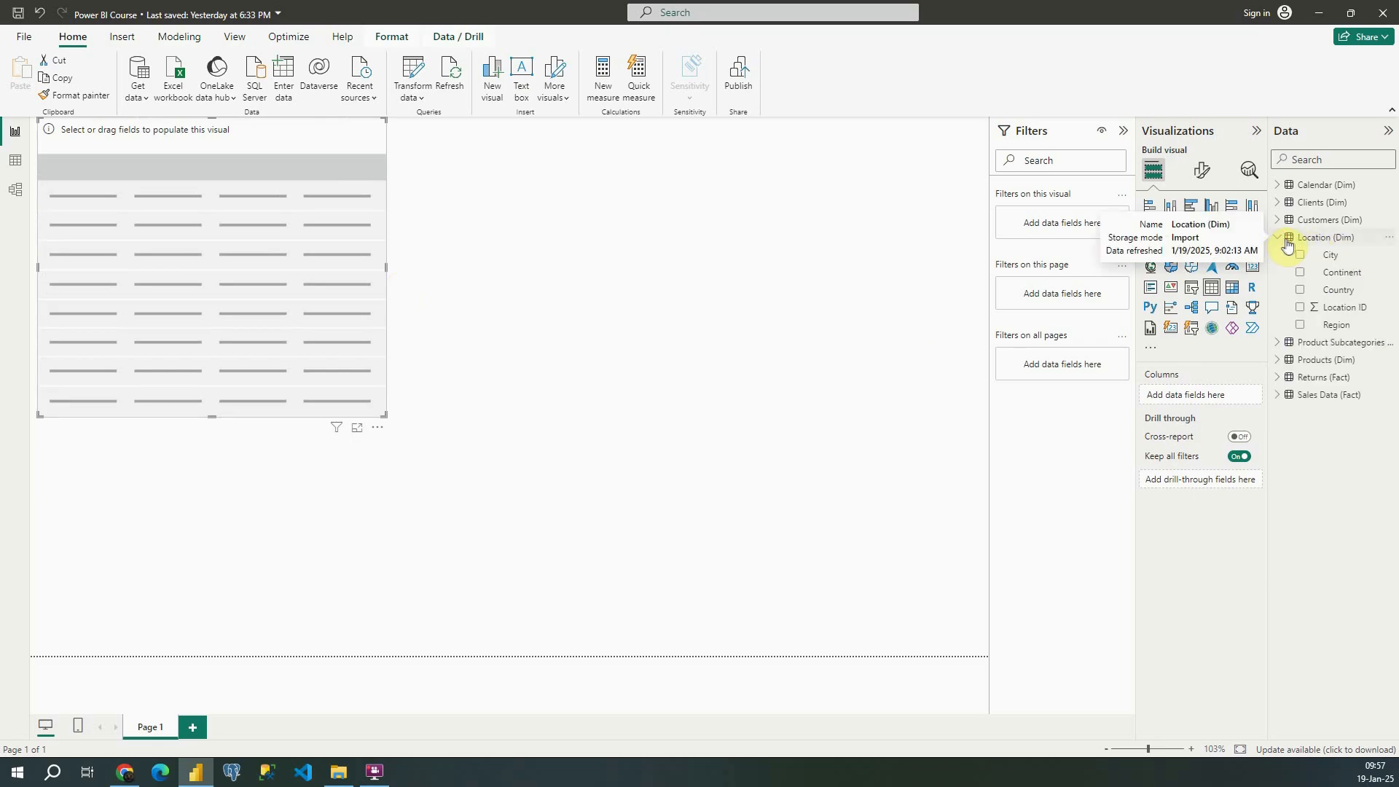
click(1300, 273)
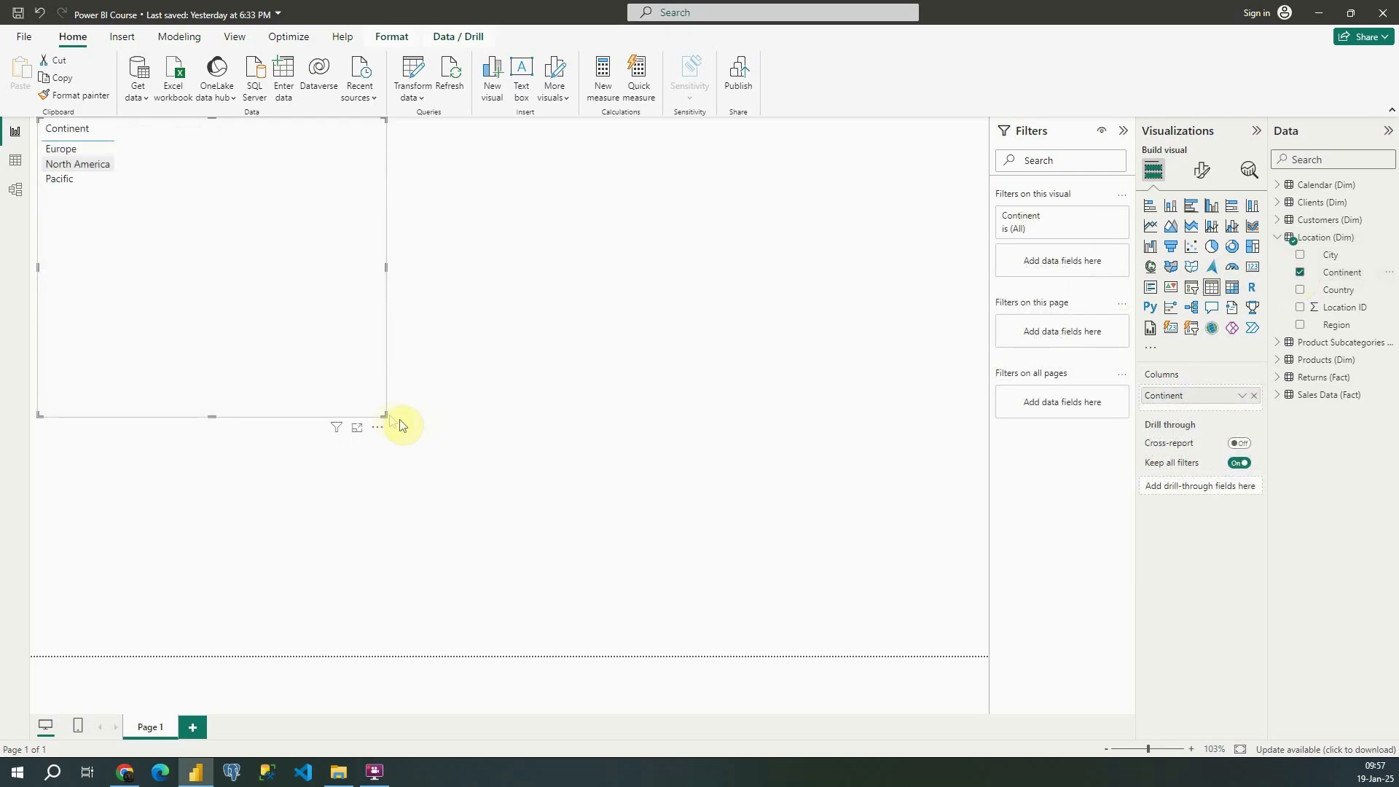
drag(384, 414, 384, 240)
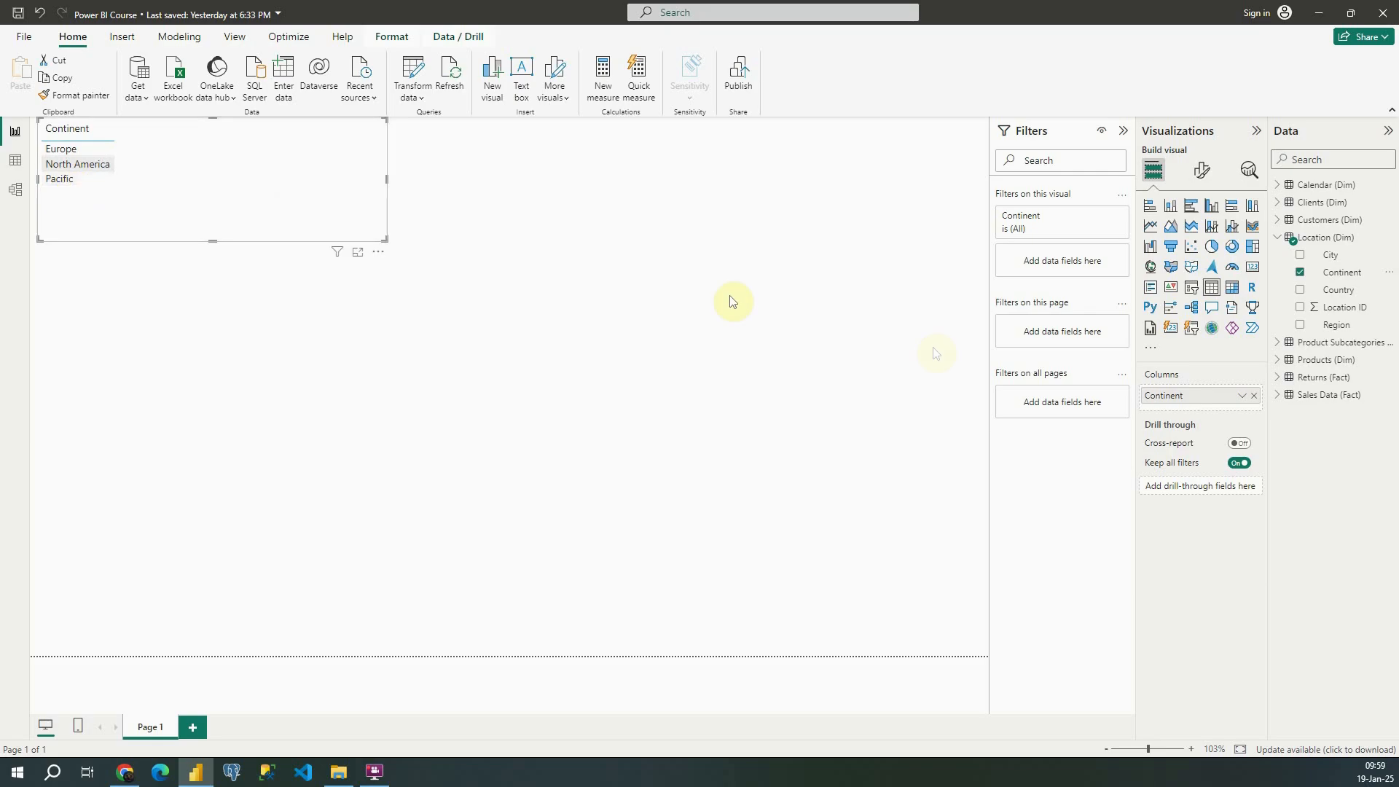
Add Order Quantity from Sales Data (Fact) as the table's second column and collapse both expanded tables in the field list.
click(1279, 398)
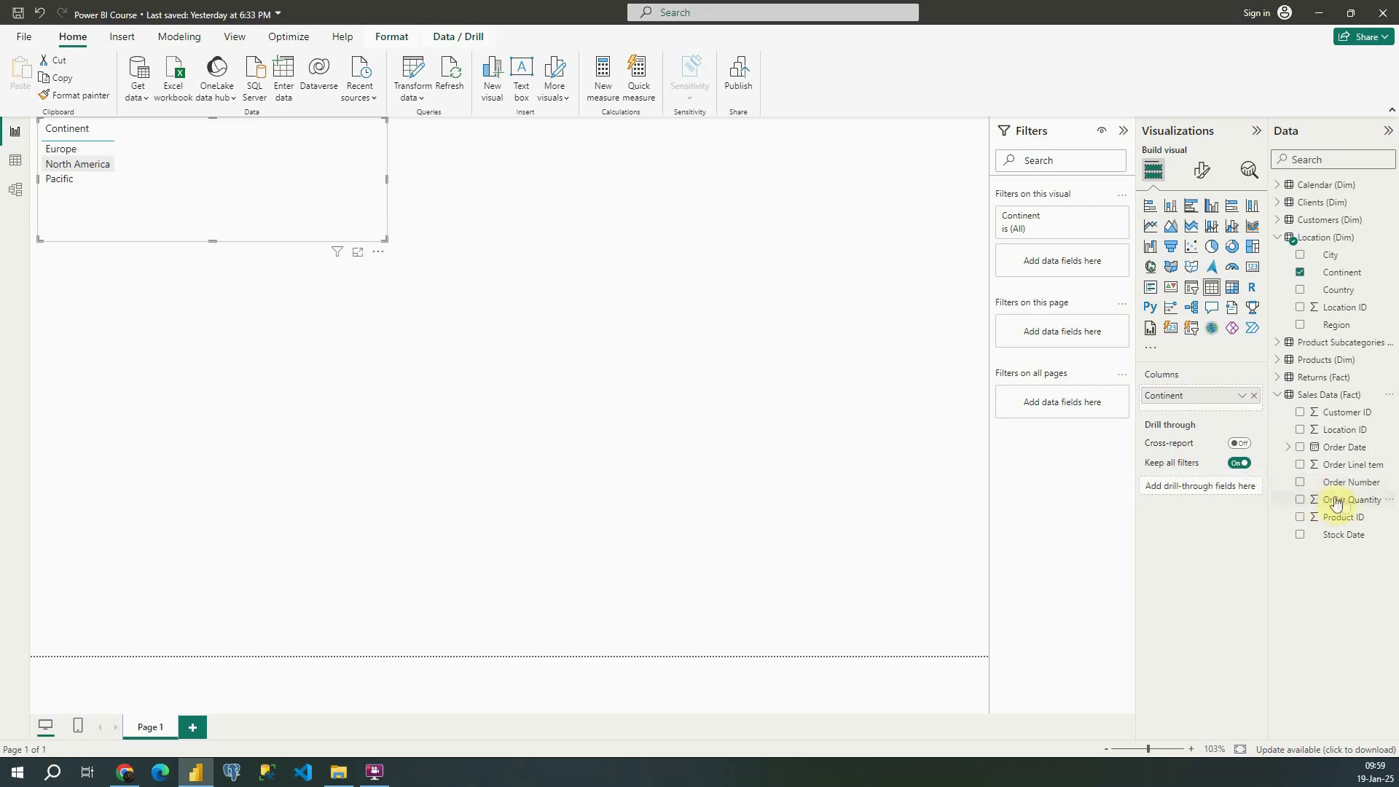
drag(1332, 501, 1207, 409)
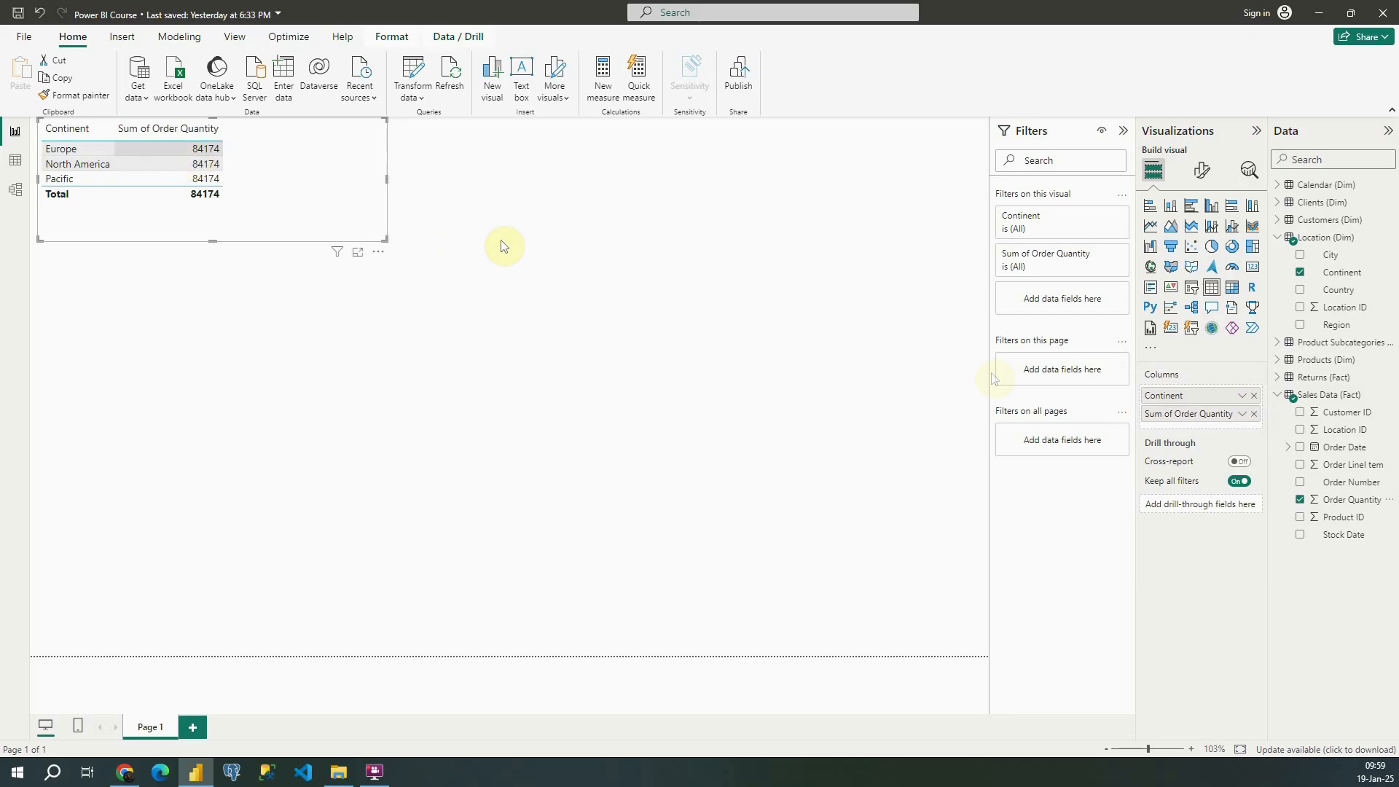
click(1281, 397)
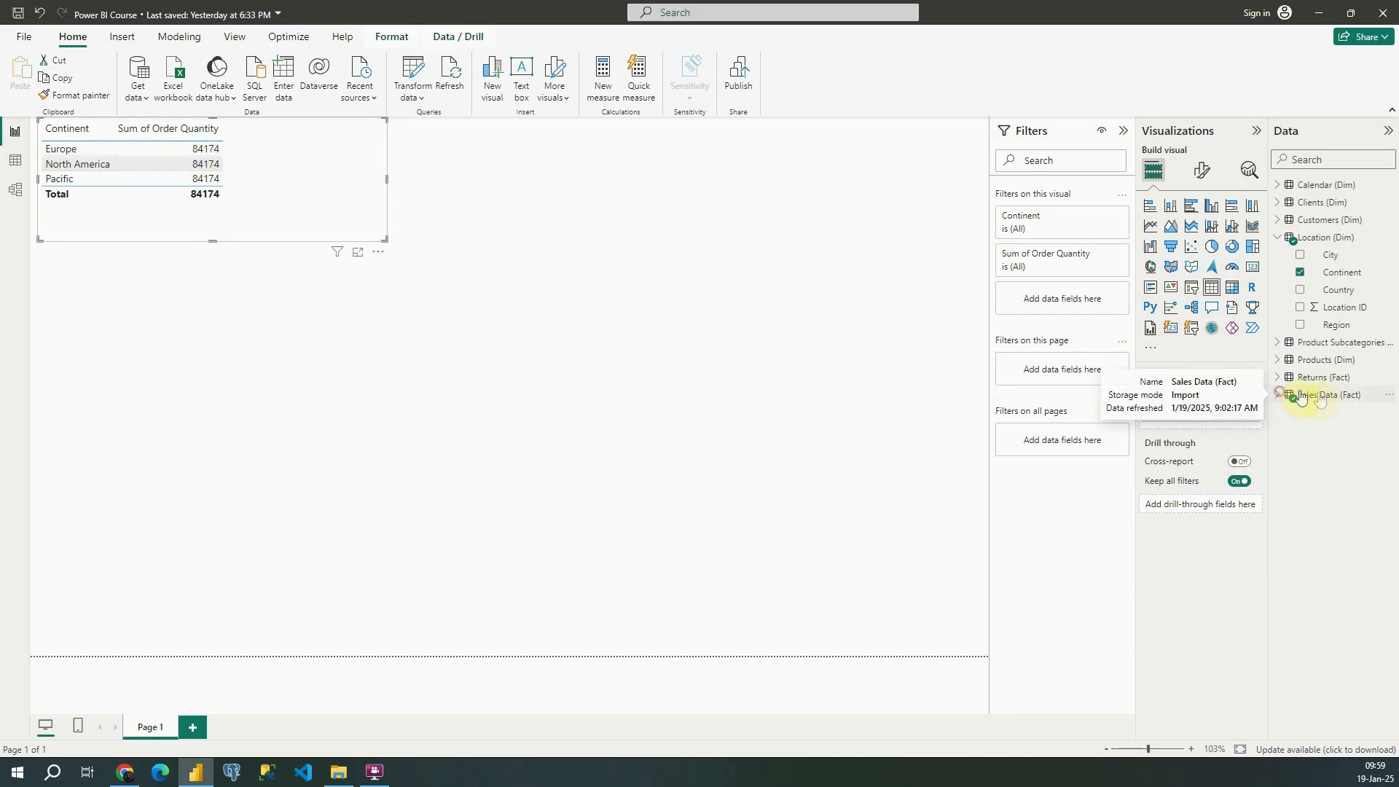
click(1280, 240)
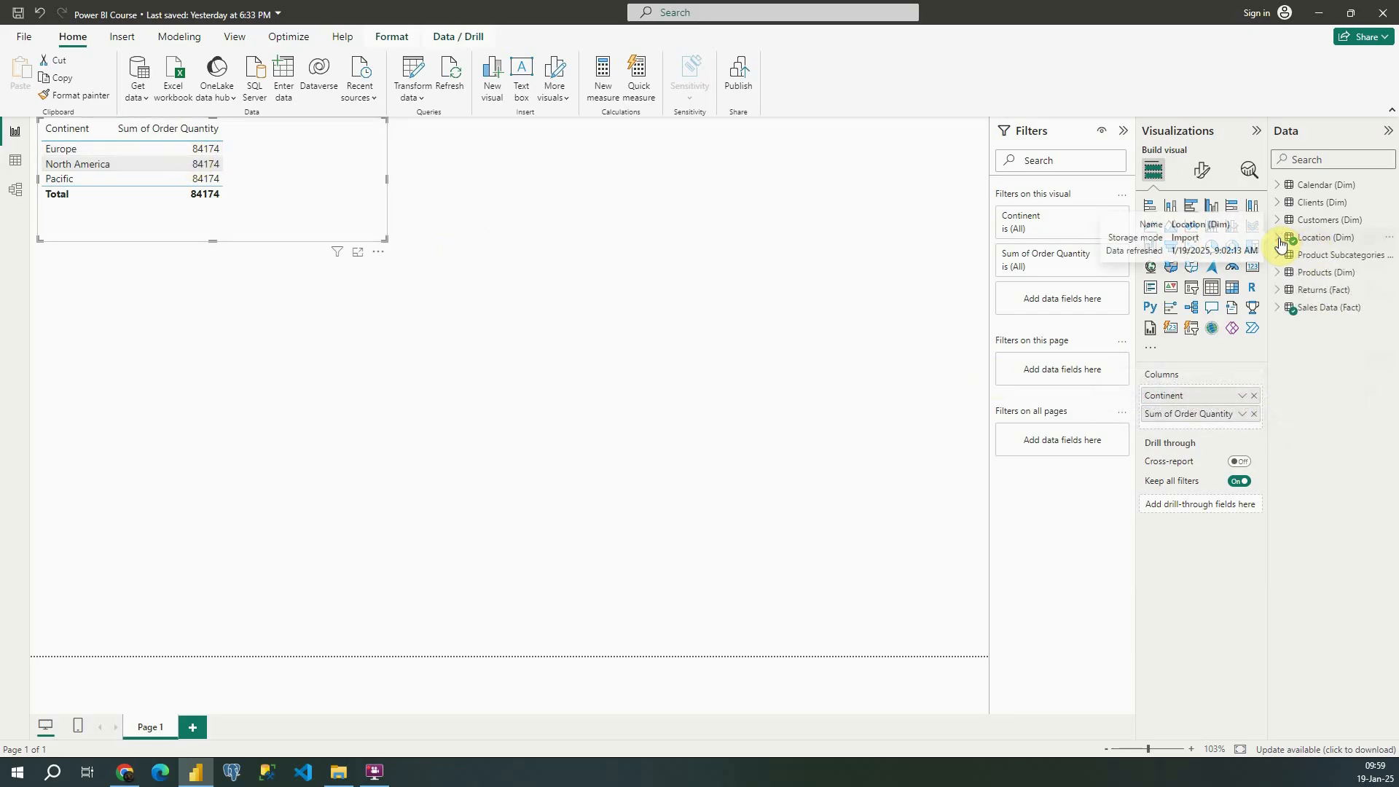
In the model view, move the Products, Calendar and Customers cards away from Location and bring Sales Data (Fact) nearer to it.
click(14, 191)
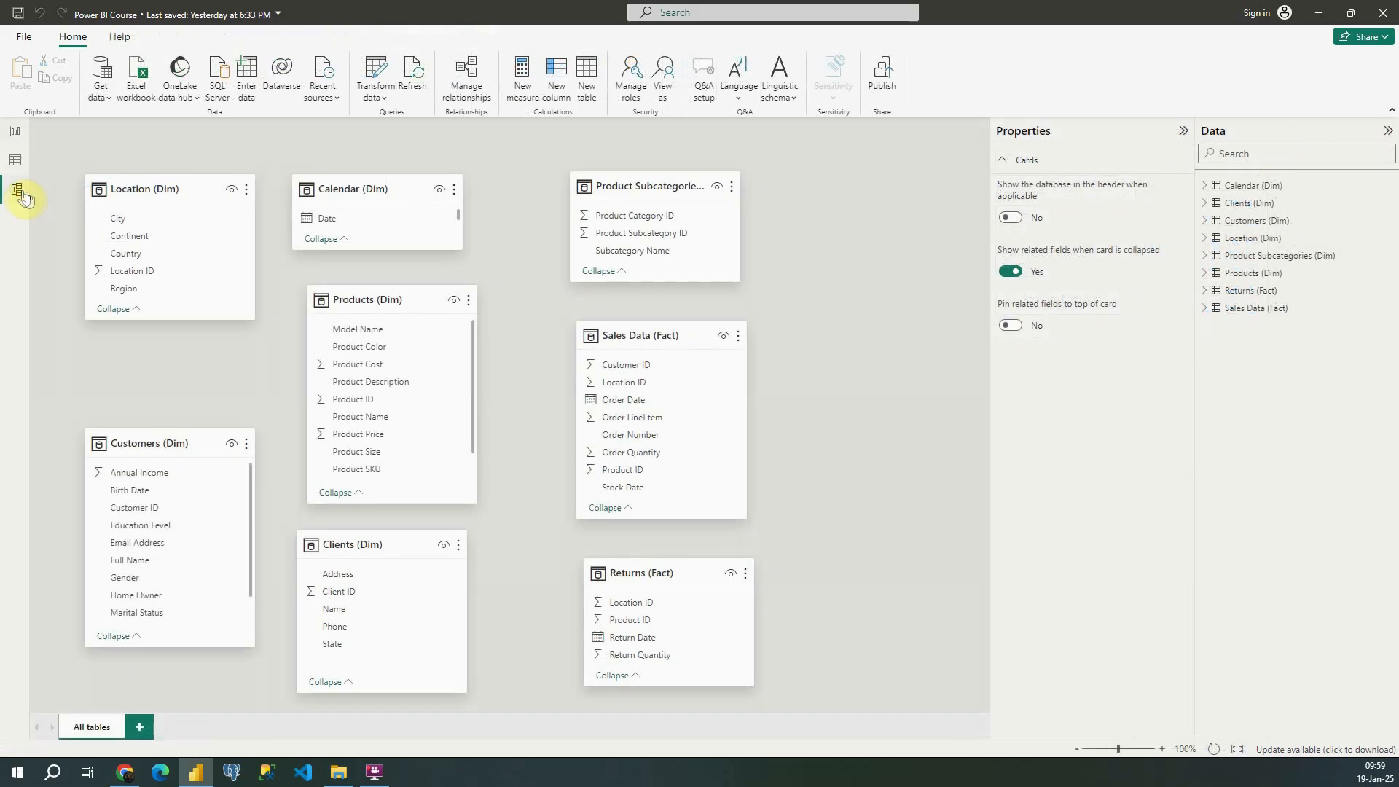
click(134, 182)
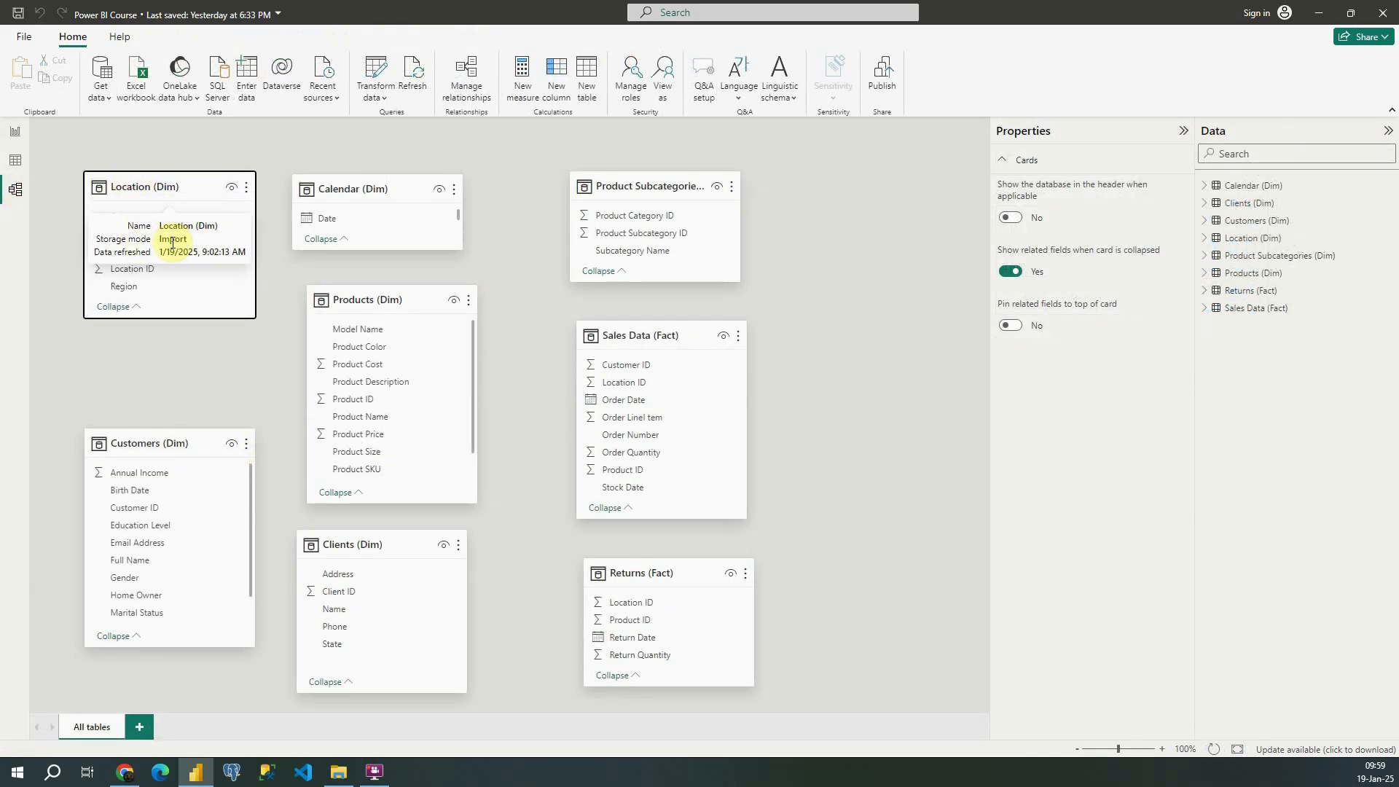
drag(351, 300, 844, 295)
drag(625, 334, 350, 305)
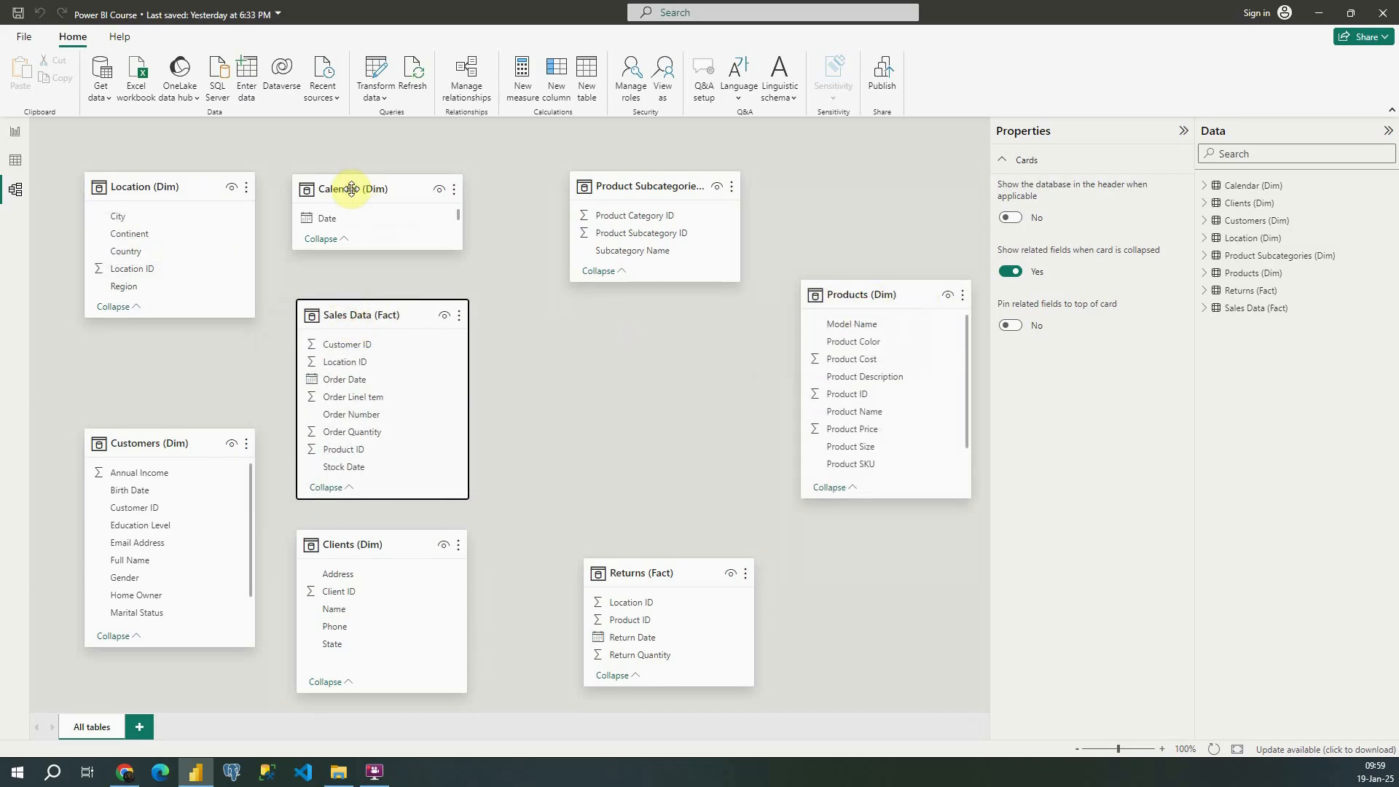
drag(350, 188, 647, 372)
drag(166, 450, 919, 542)
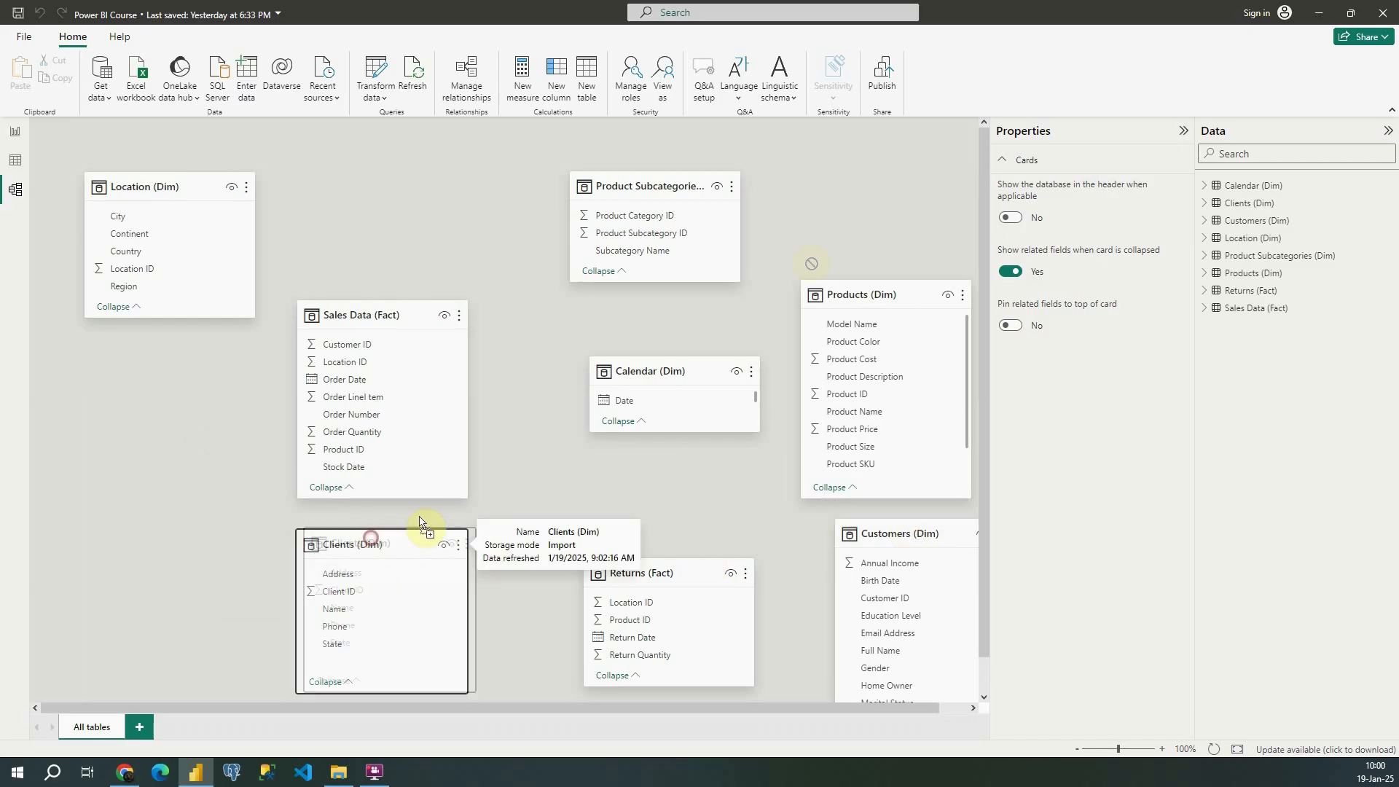
Place the Clients card beside Product Subcategories, shift Products farther out, and position Sales Data (Fact) directly below Location (Dim).
drag(408, 543, 914, 185)
drag(692, 709, 814, 724)
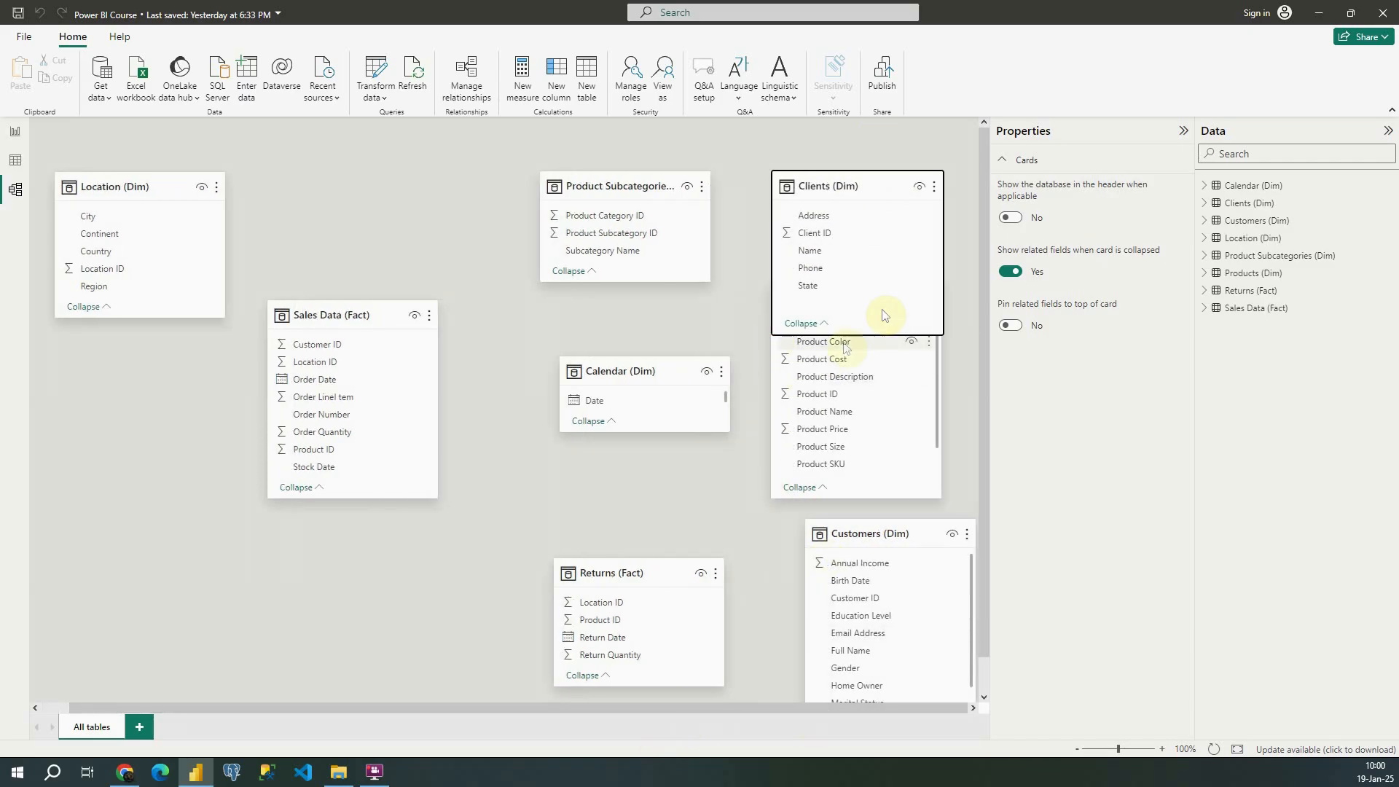
drag(851, 180, 715, 177)
drag(855, 295, 999, 295)
drag(724, 185, 806, 188)
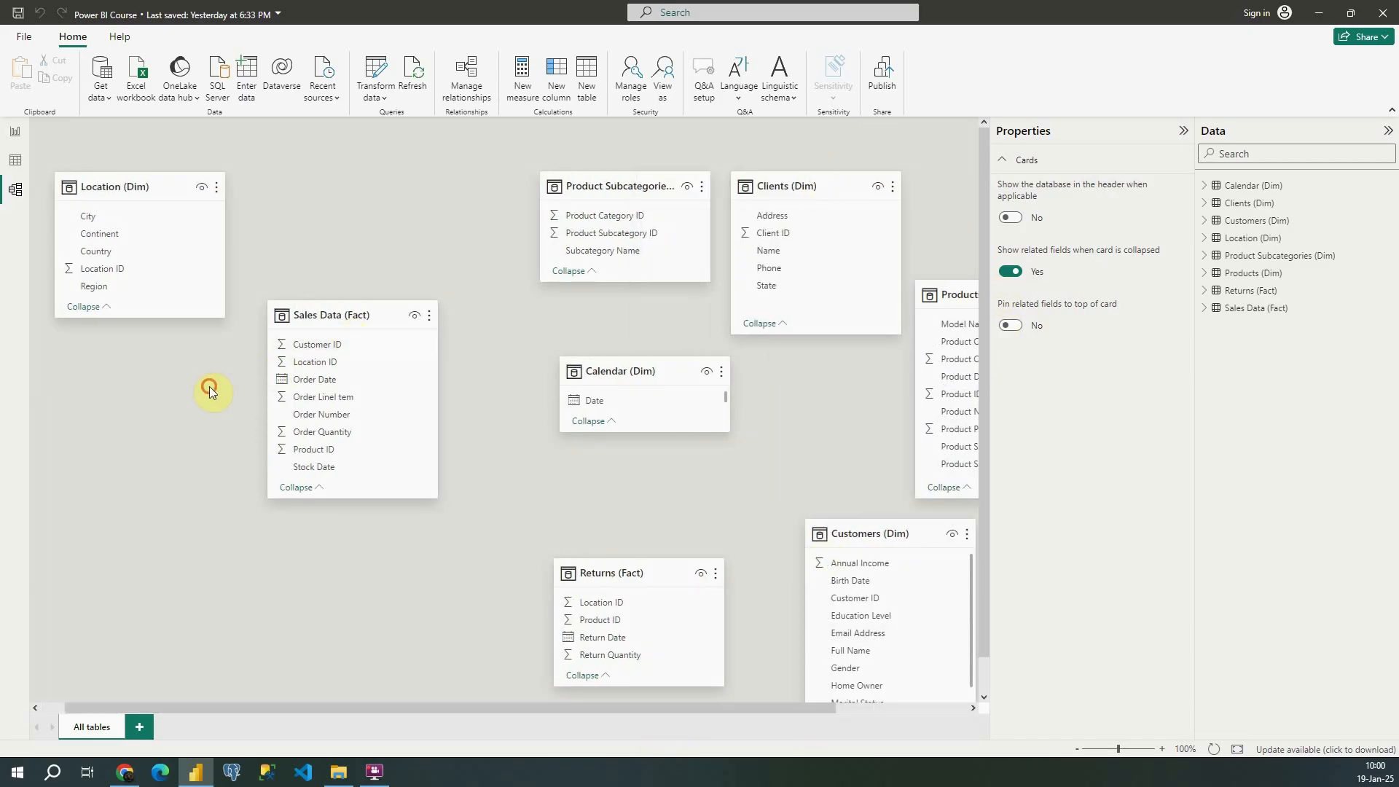
drag(302, 316, 86, 376)
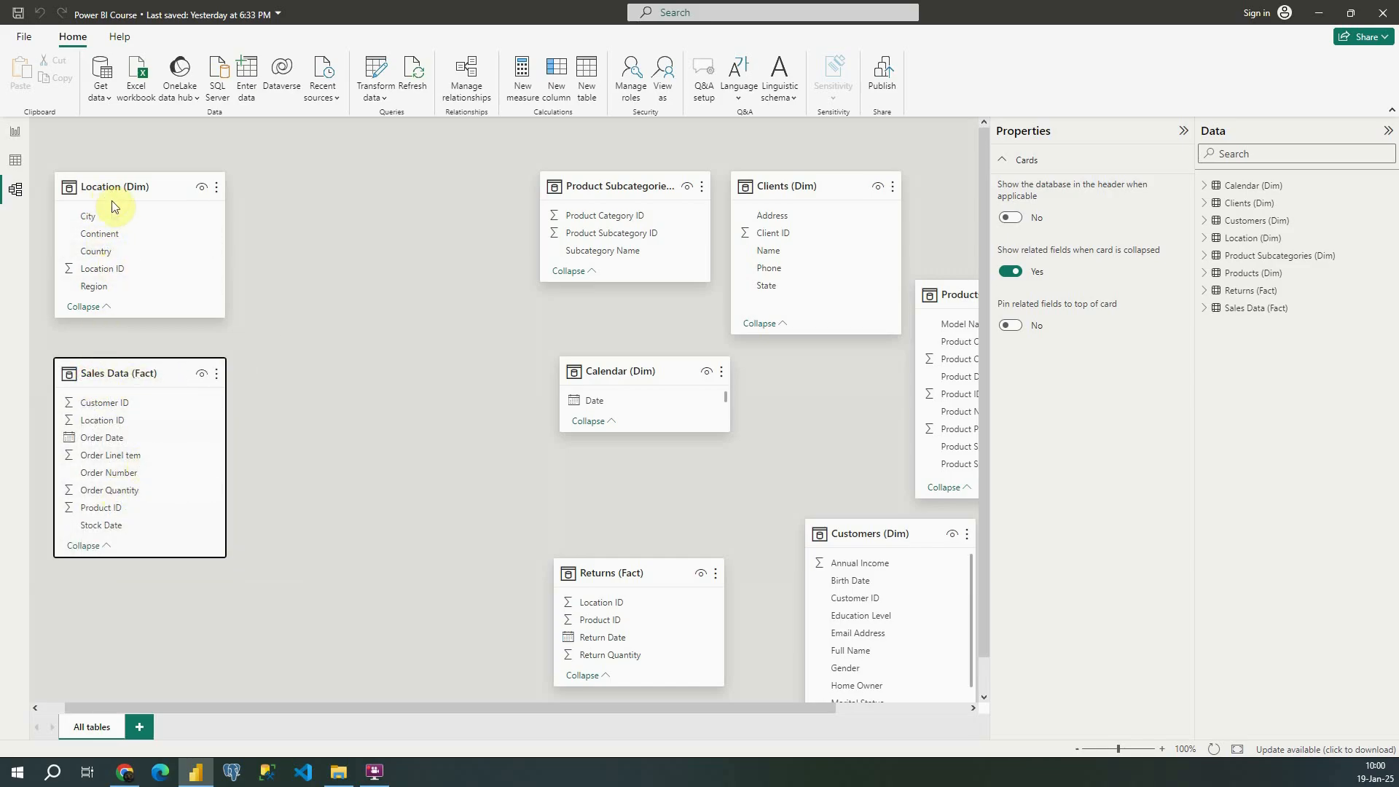
click(247, 352)
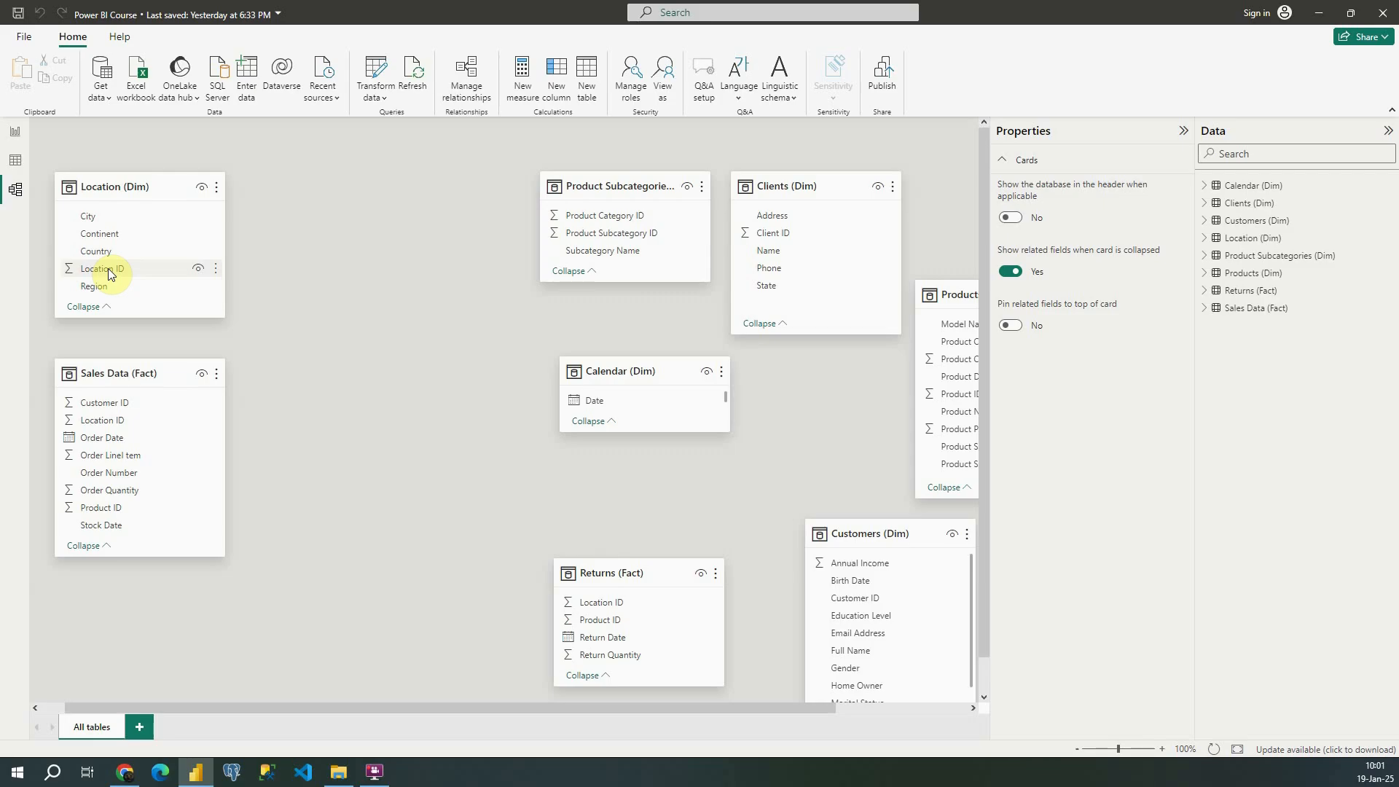
Relate Sales Data (Fact) to Location (Dim) on Location ID, and move the Sales Data card lower to lengthen the connecting line.
click(94, 425)
drag(97, 427, 100, 271)
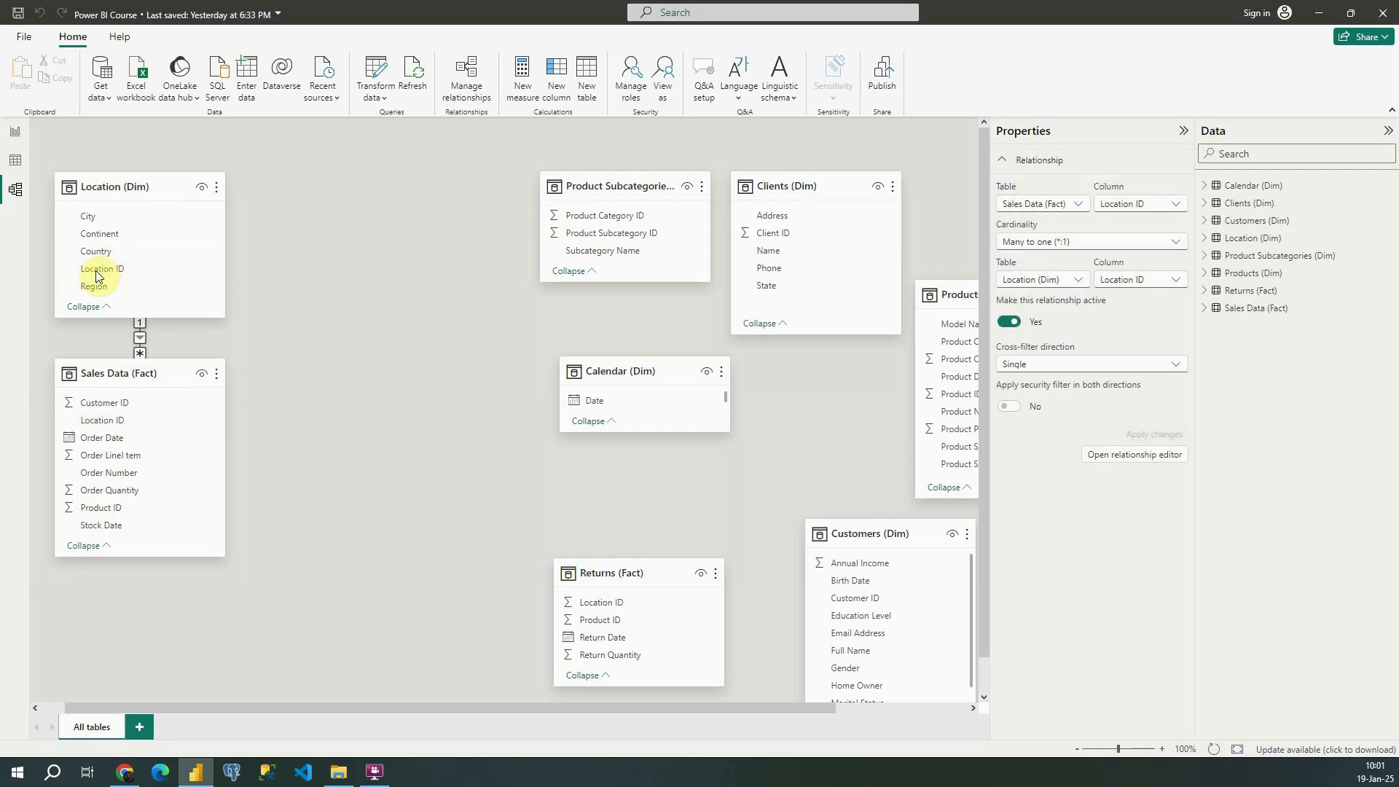
drag(162, 371, 161, 426)
click(140, 348)
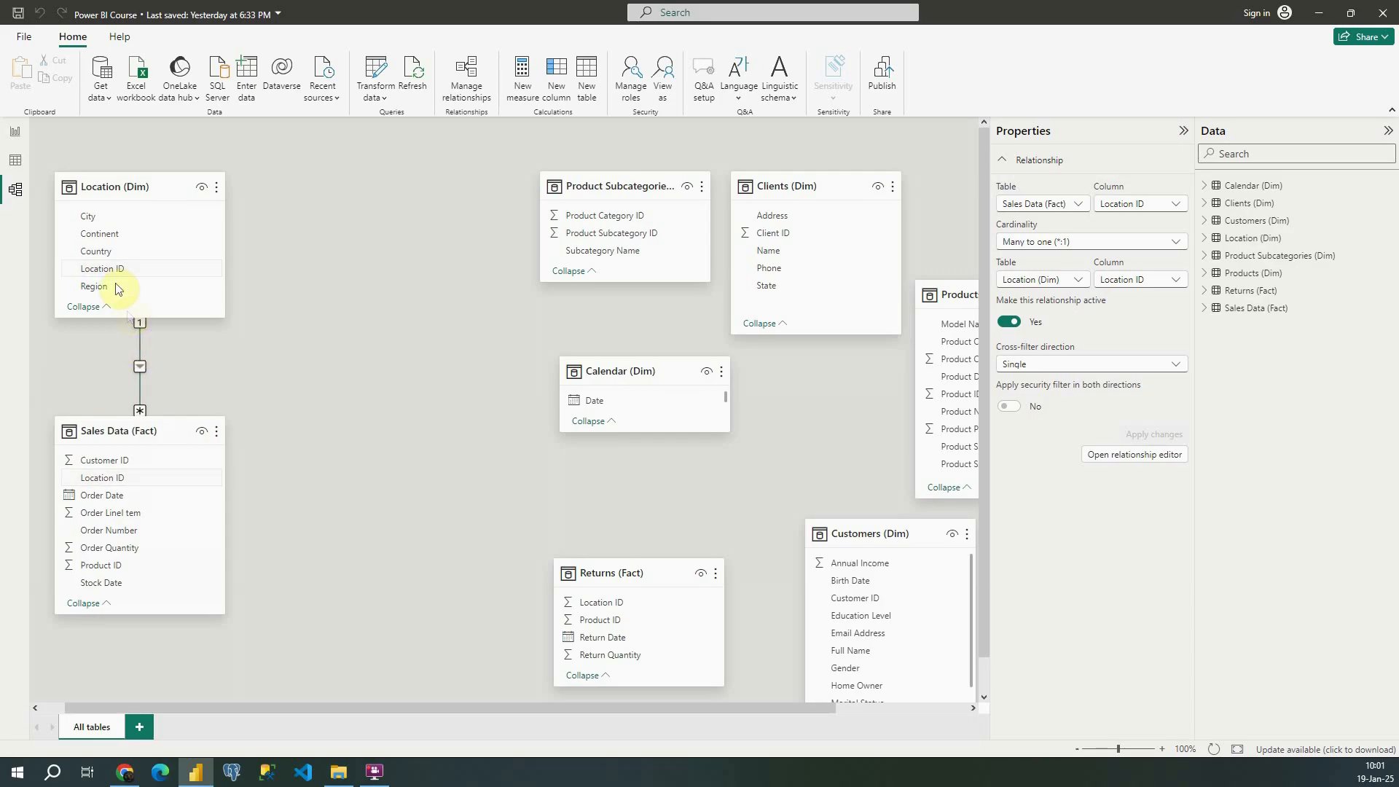
click(218, 353)
scroll(229, 353, down, 1)
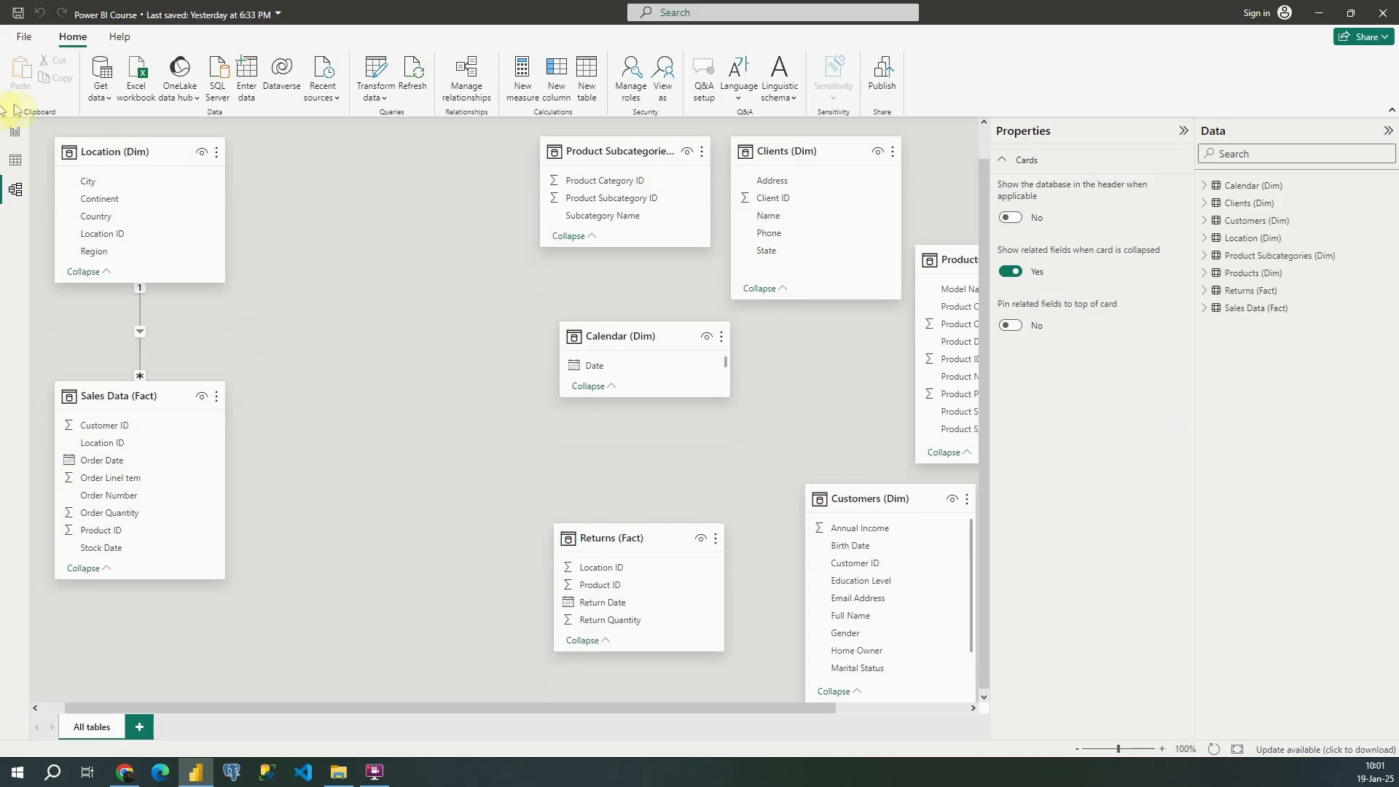
Check the order quantities per continent in the report table and the properties of the Sales Data–Location relationship in the model.
click(15, 131)
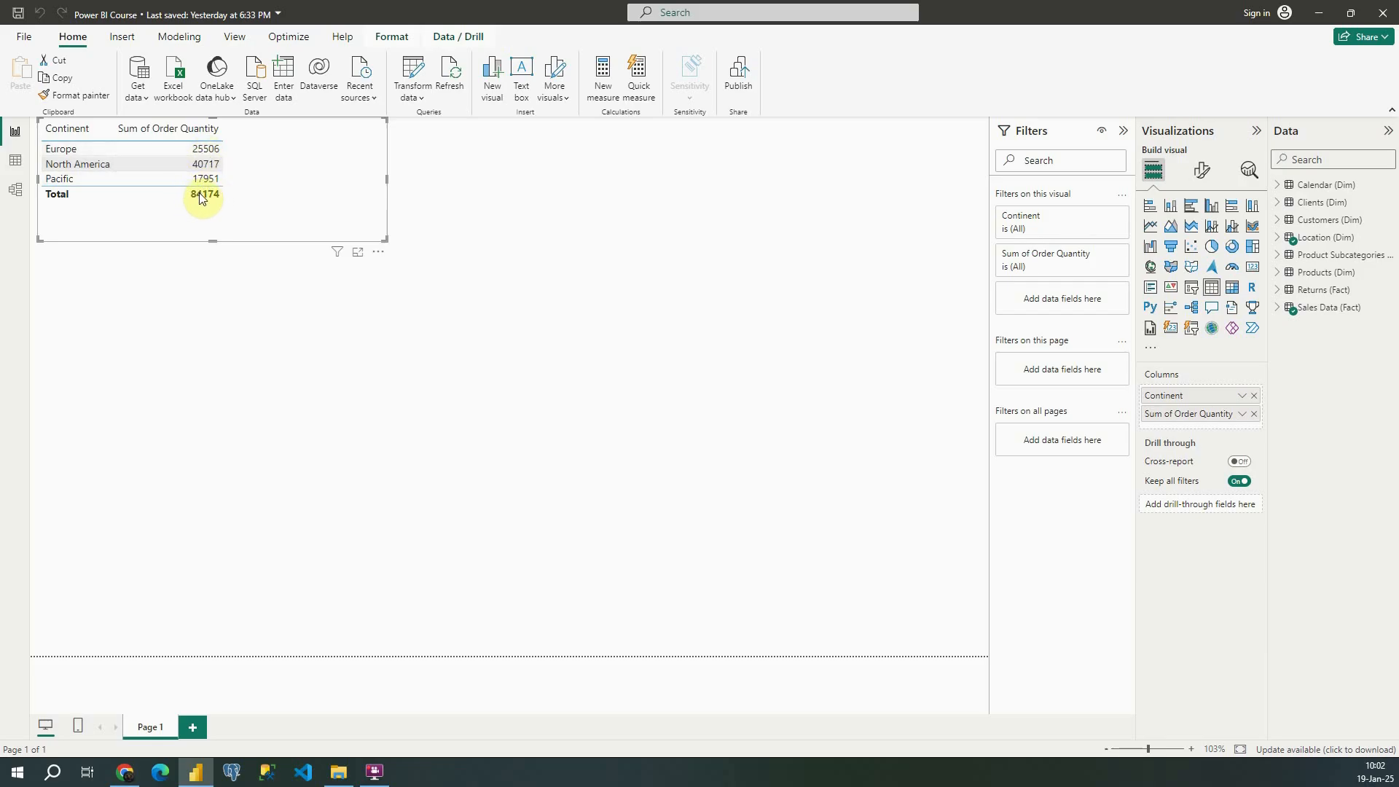
click(16, 189)
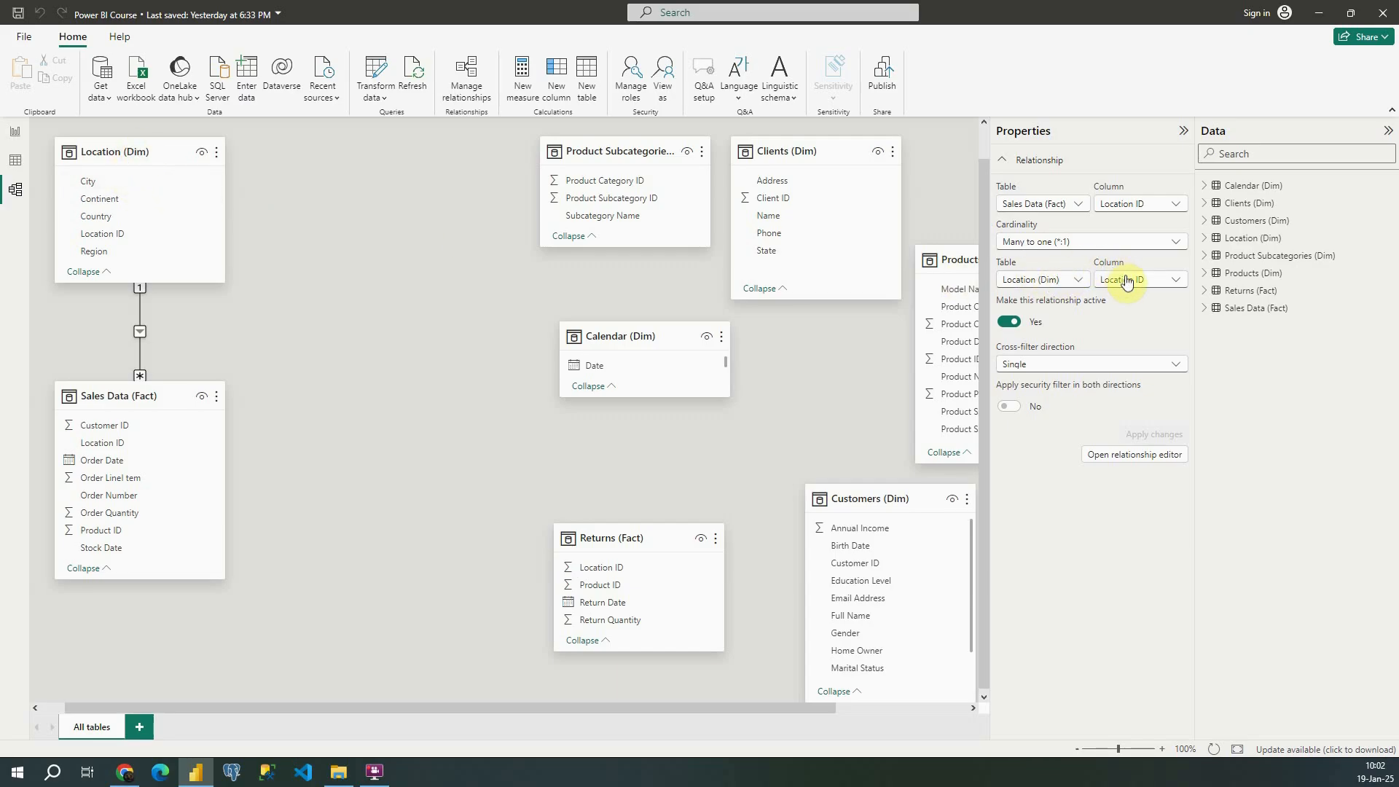
scroll(140, 306, down, 1)
click(140, 312)
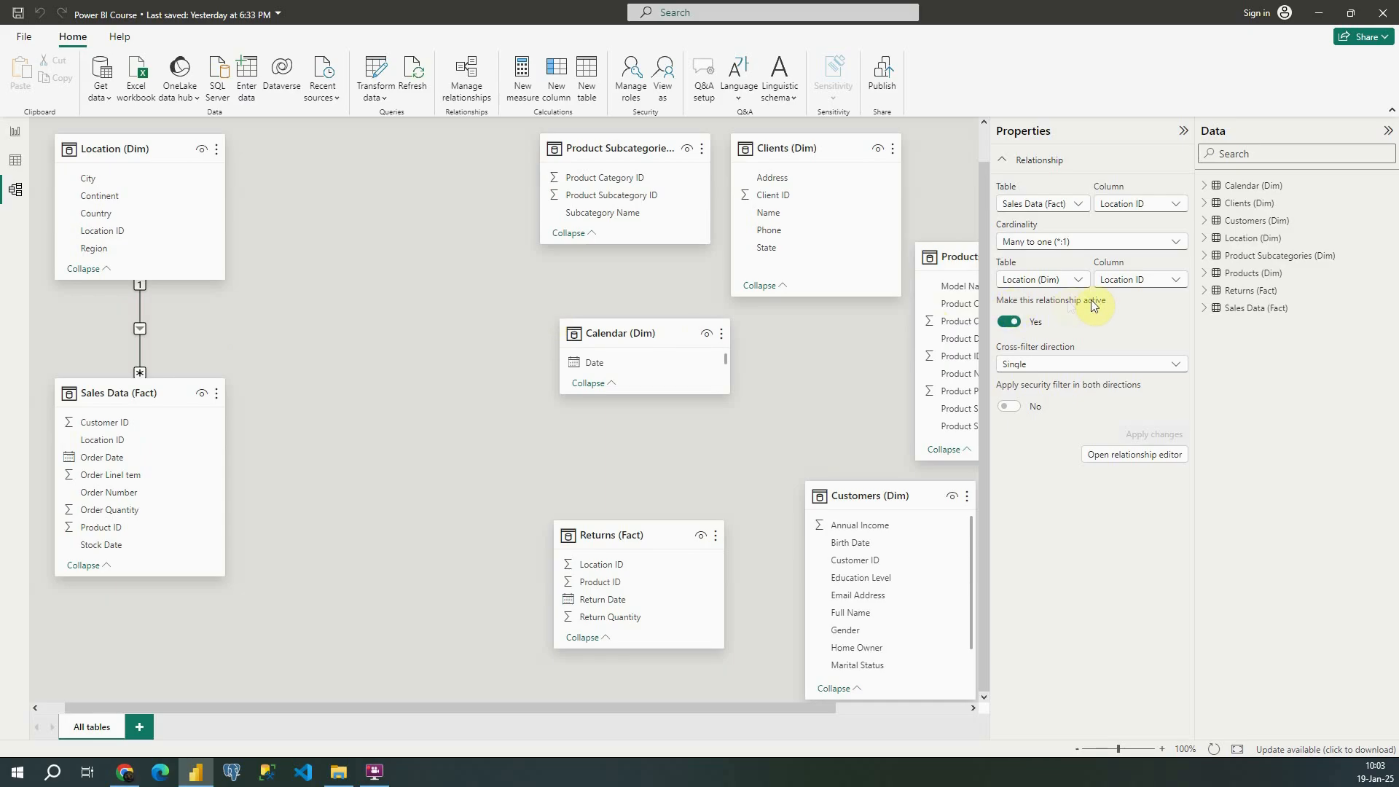
Switch the Sales Data–Location relationship to inactive and back to active, and apply the relationship settings.
click(1010, 322)
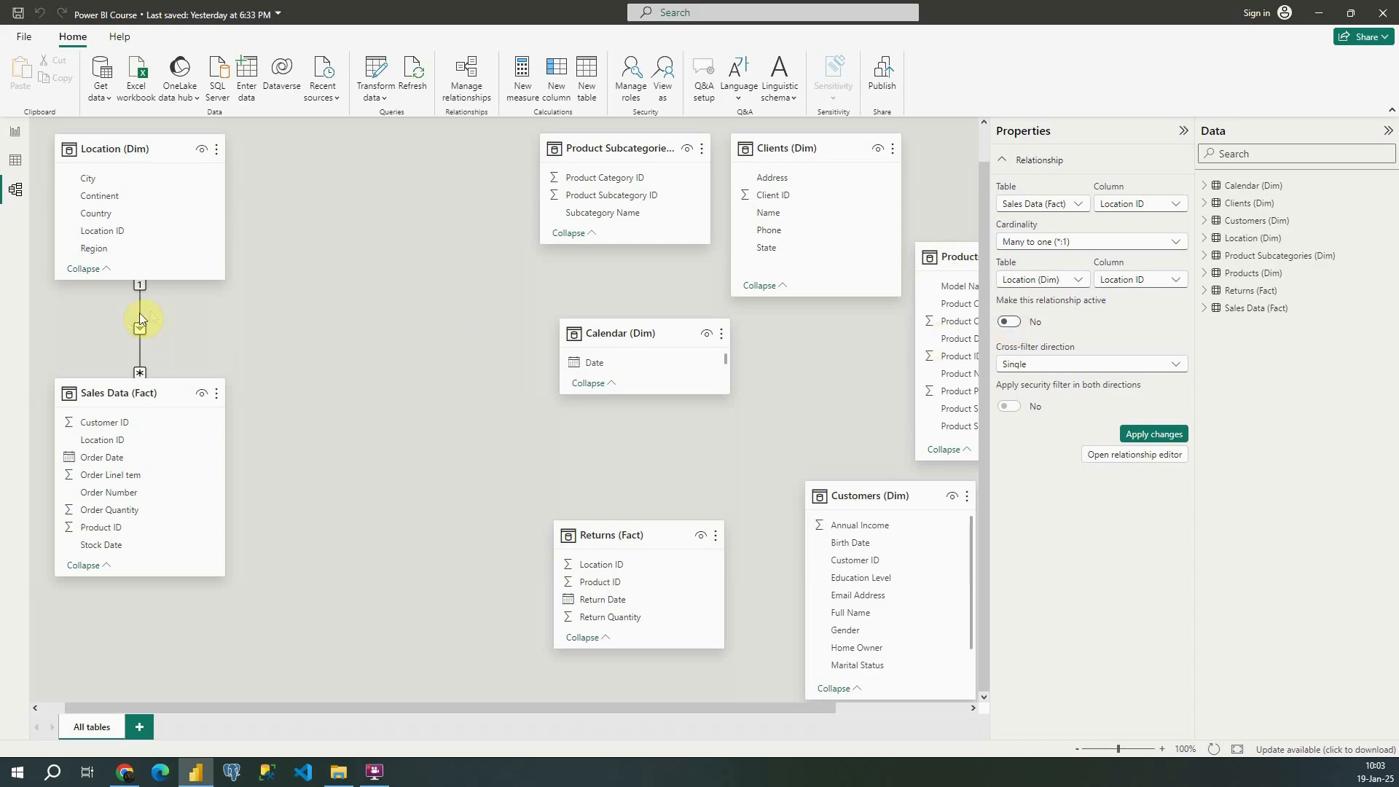
click(1008, 323)
click(1137, 425)
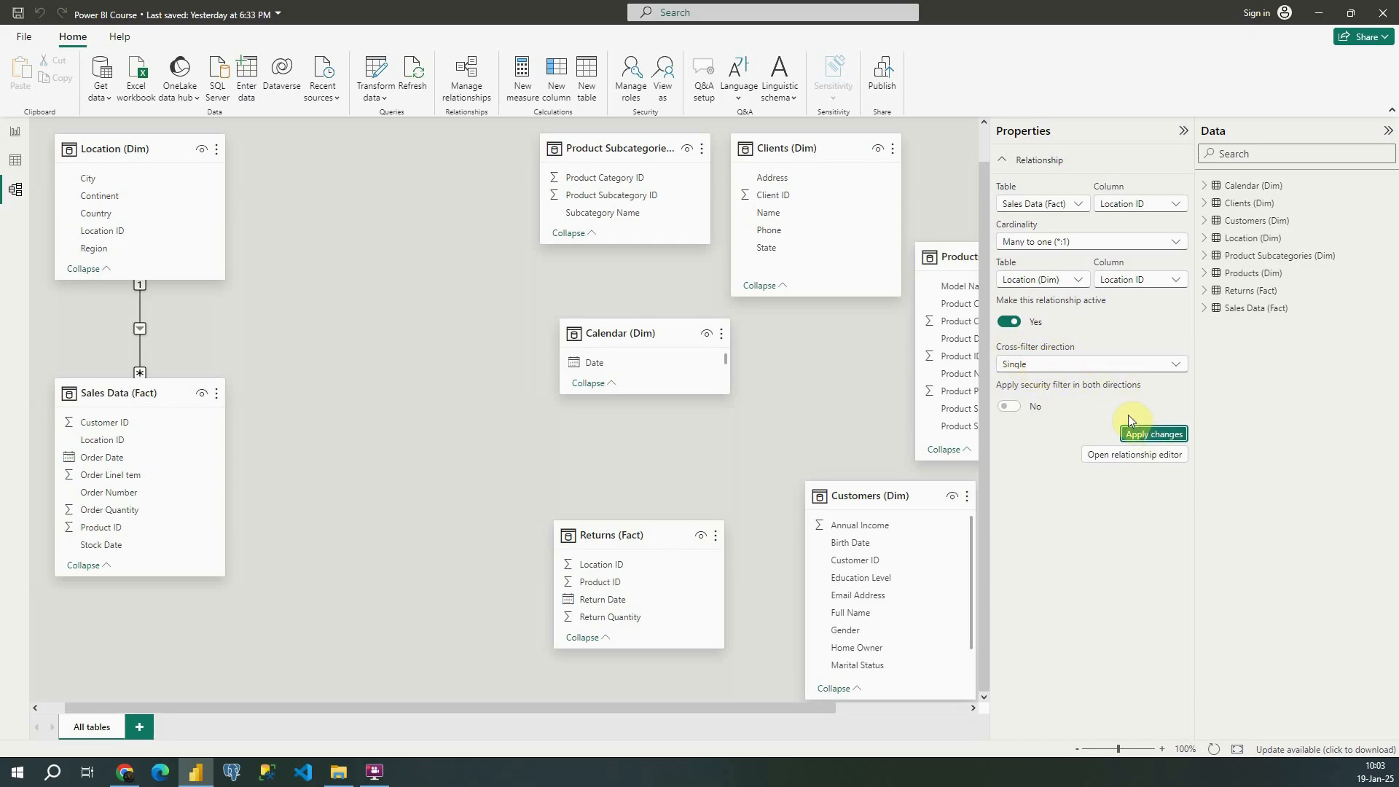